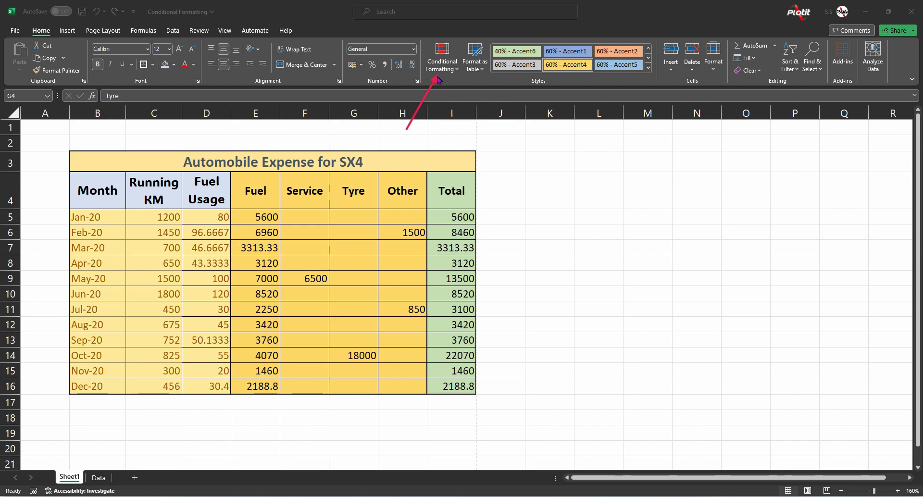
- Review the expense table's title and headers, plus the Month and Running KM columns
left_click(448, 197)
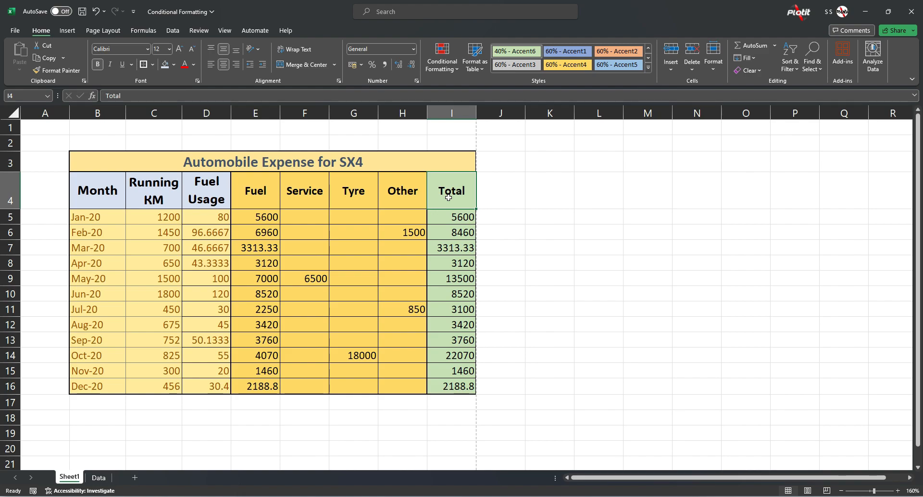
left_click(370, 162)
double_click(350, 163)
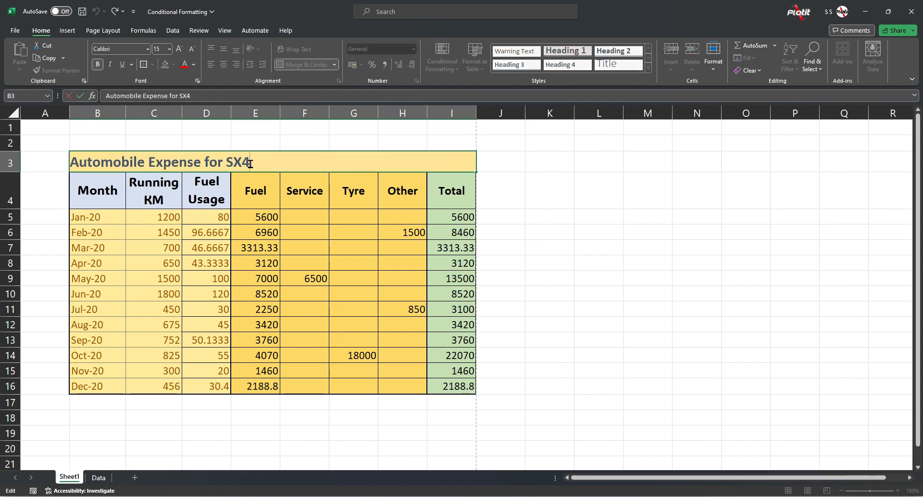
left_click(256, 191)
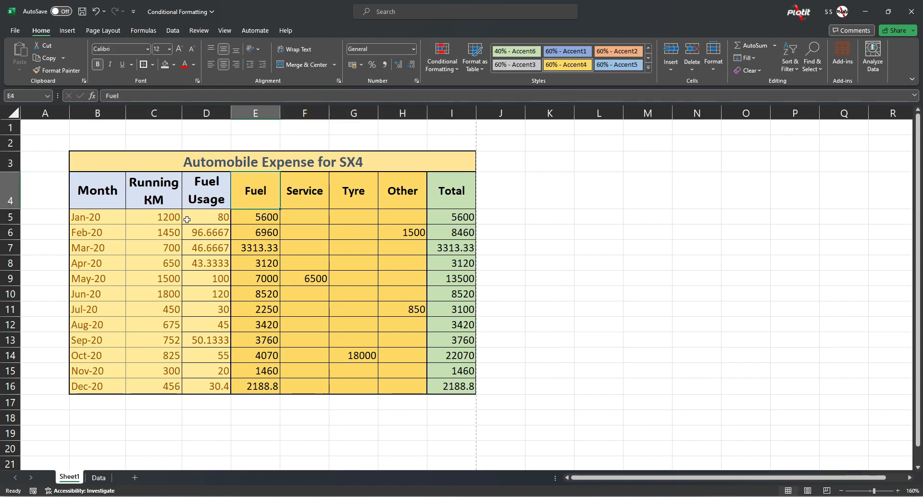
left_click_drag(94, 217, 93, 386)
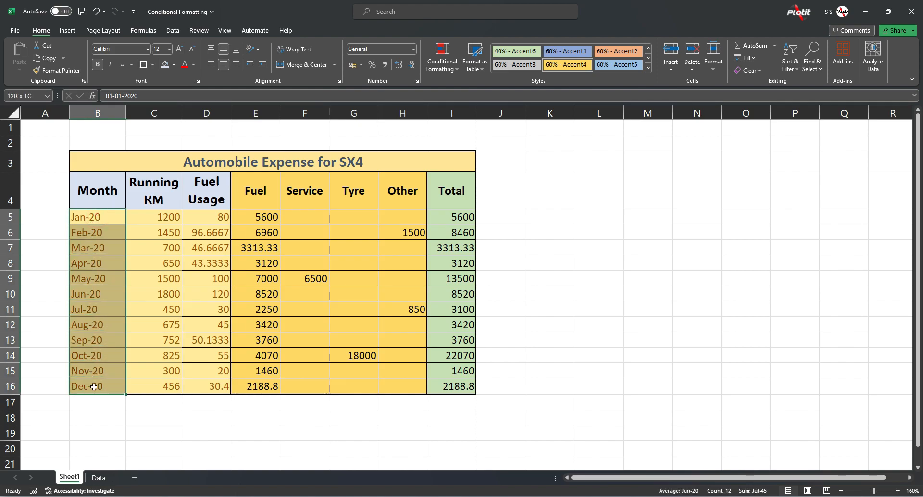
left_click_drag(167, 217, 173, 388)
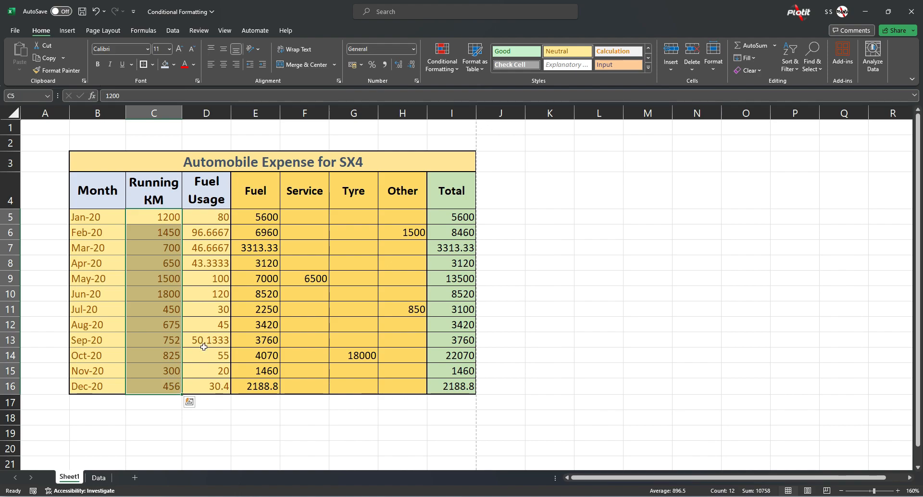
left_click(155, 217)
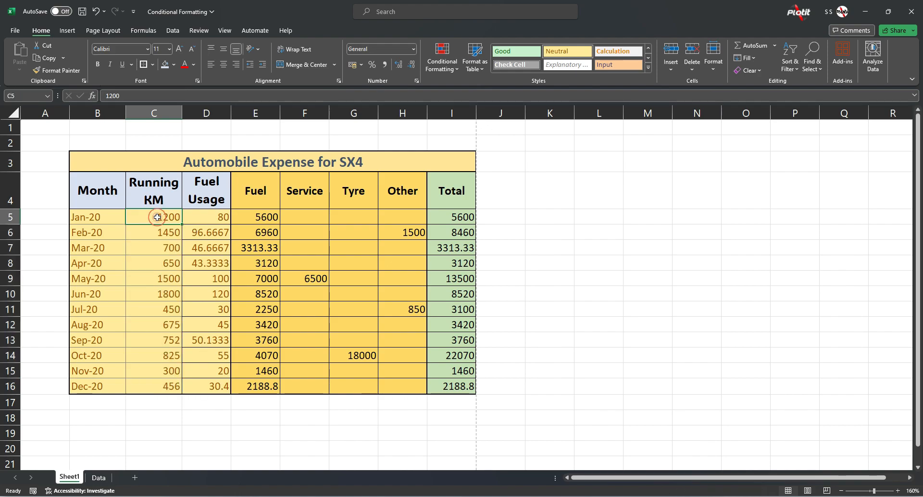
- Inspect the January Fuel Usage and Fuel formulas, checking the mileage and monthly petrol prices they reference on the Data sheet
left_click(205, 217)
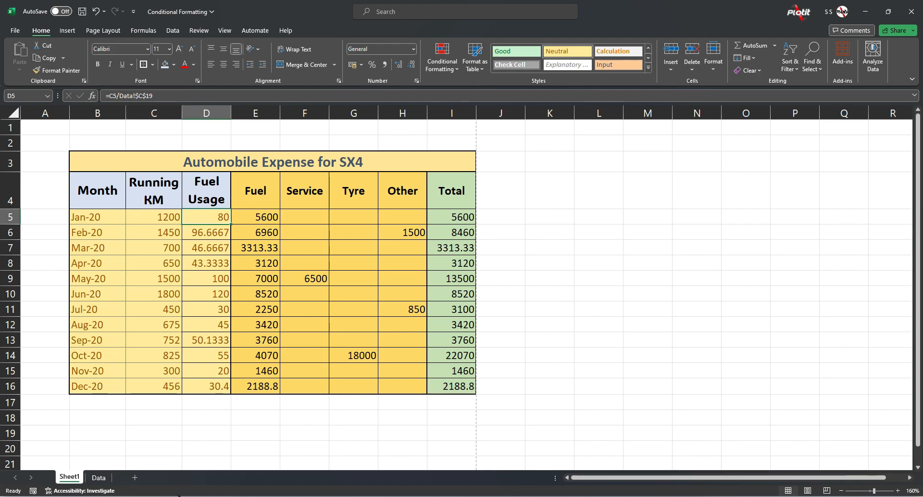
left_click(98, 478)
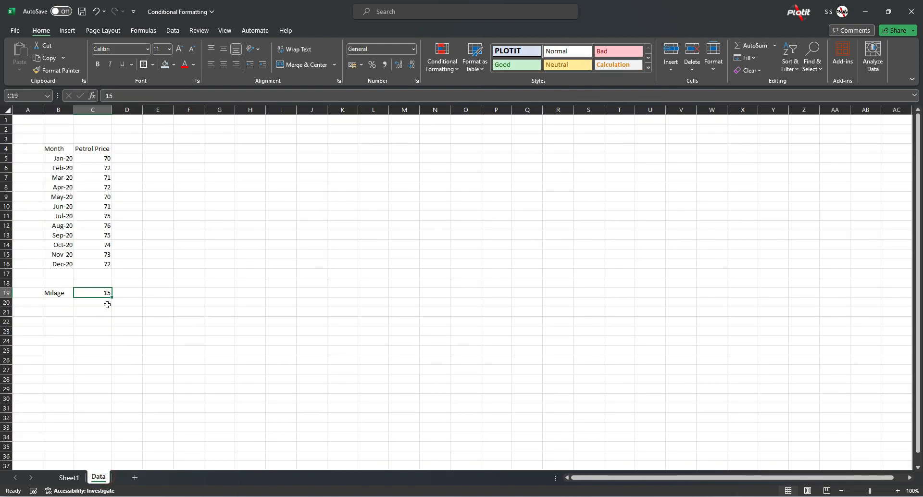
left_click(69, 477)
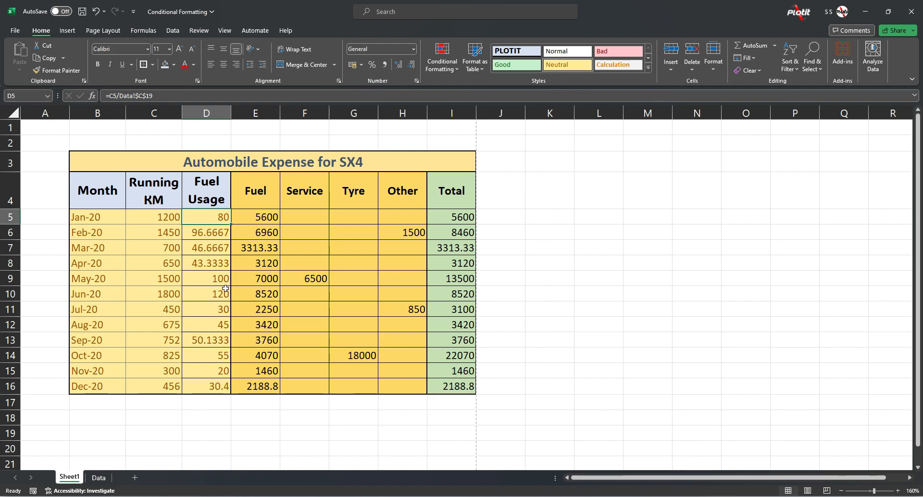
left_click(260, 217)
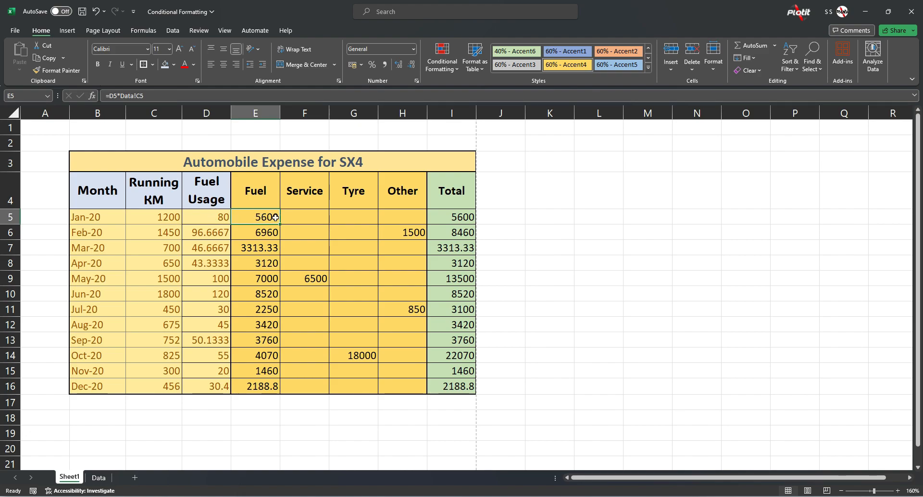
left_click(99, 477)
left_click_drag(103, 160, 99, 262)
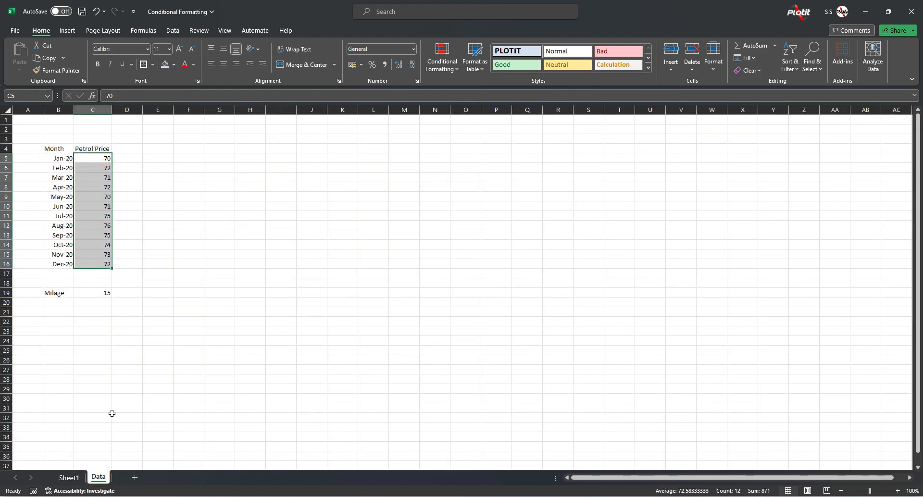
left_click(70, 477)
- Review the Fuel, Service, Tyre and Other expense columns and the Total column on Sheet1
left_click_drag(267, 216, 255, 383)
left_click_drag(309, 210, 316, 385)
left_click_drag(355, 217, 352, 383)
left_click(356, 356)
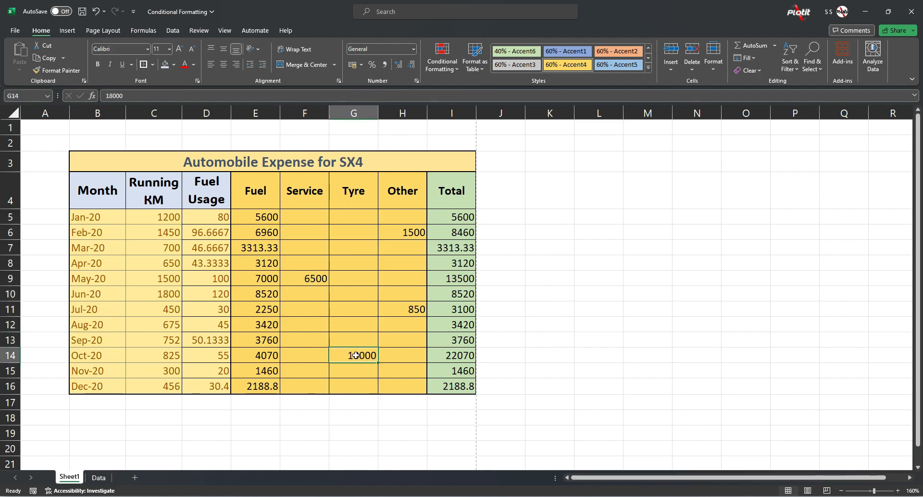
left_click_drag(410, 216, 404, 371)
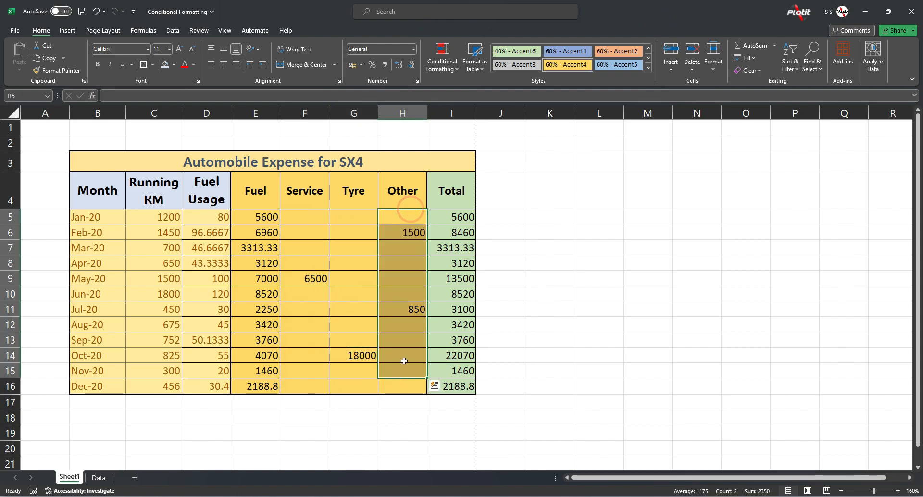
left_click_drag(453, 217, 462, 395)
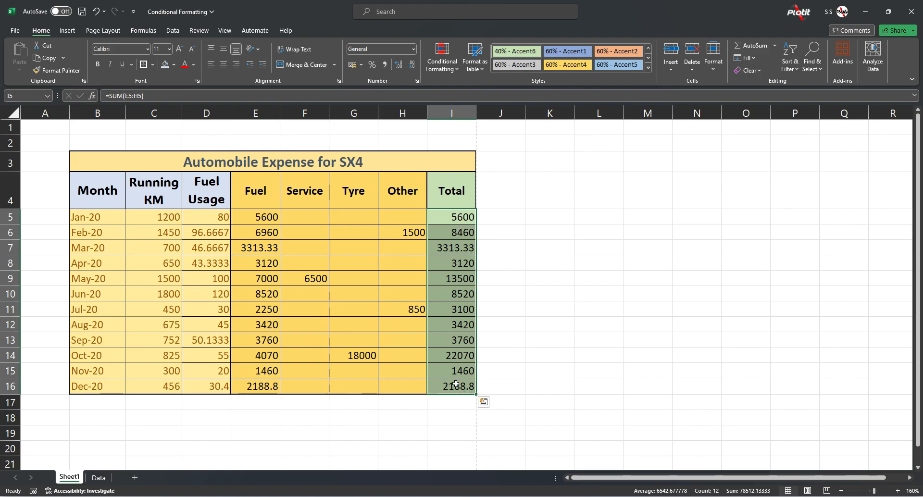
key("shift+BackSpace")
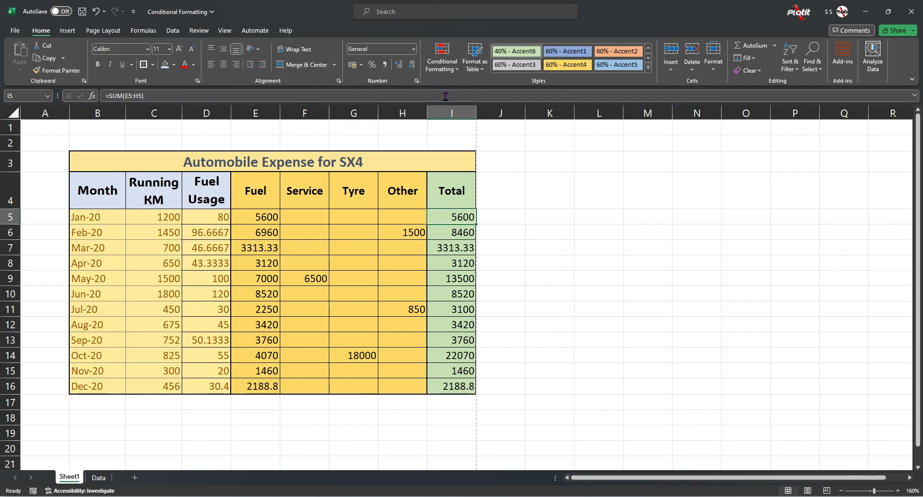
- Start a Greater Than highlight rule for the monthly totals in I5:I16 with a threshold of 5000
left_click_drag(457, 220, 451, 387)
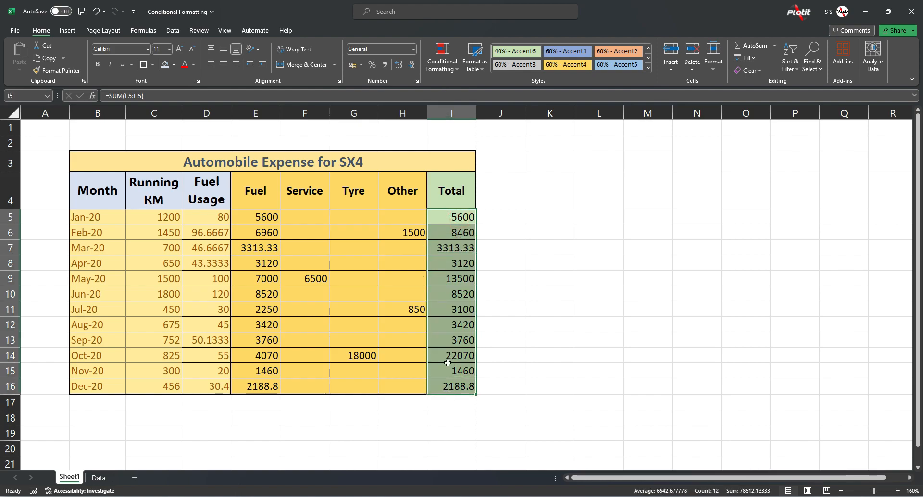
left_click(456, 71)
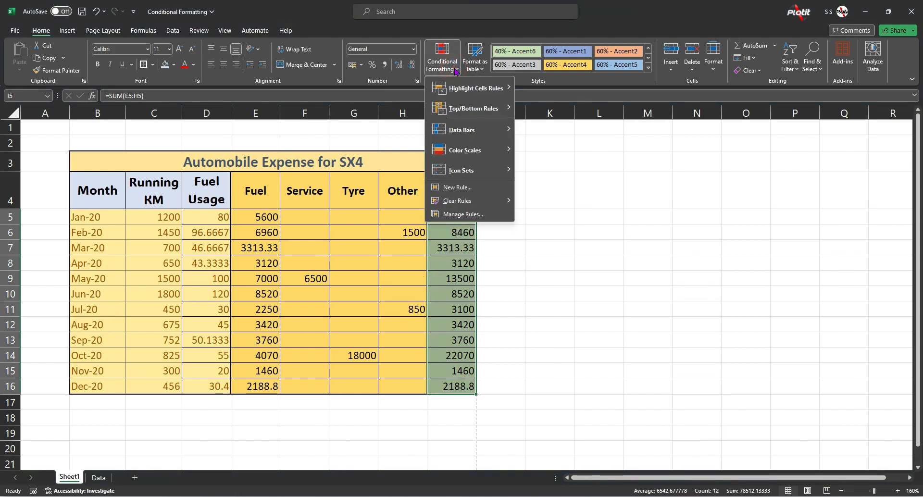
mouse_move(483, 96)
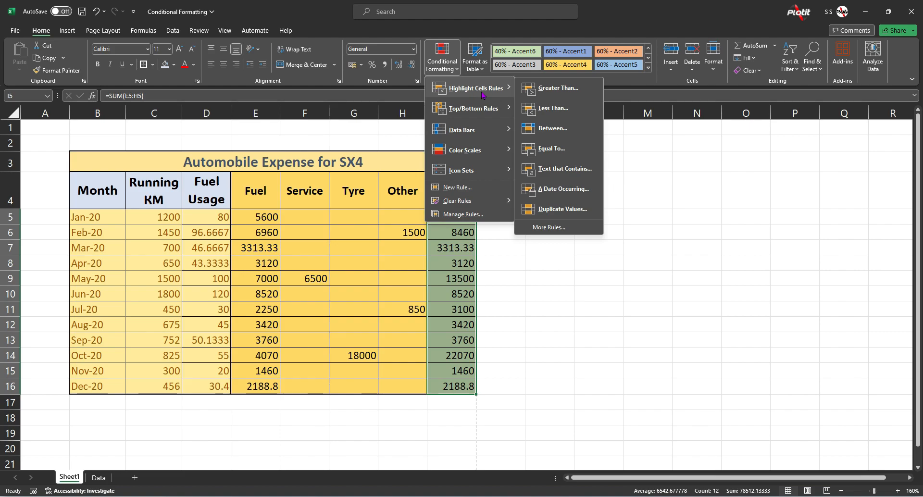
left_click(548, 89)
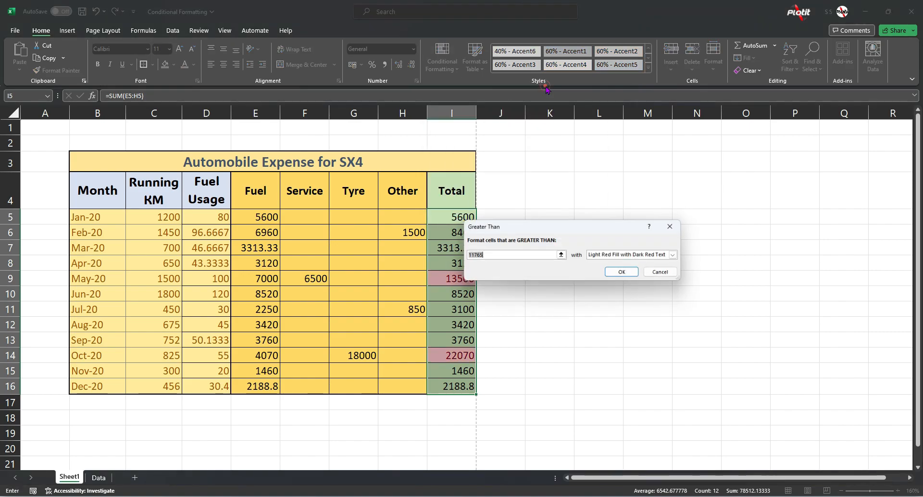
left_click(507, 253)
type("5000")
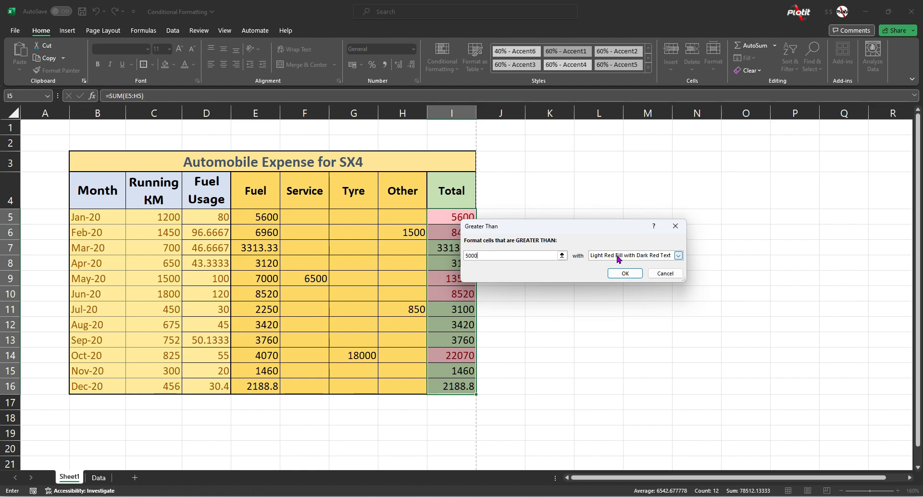
- Give the Greater Than rule a custom format with a bright red fill and apply it
left_click(678, 257)
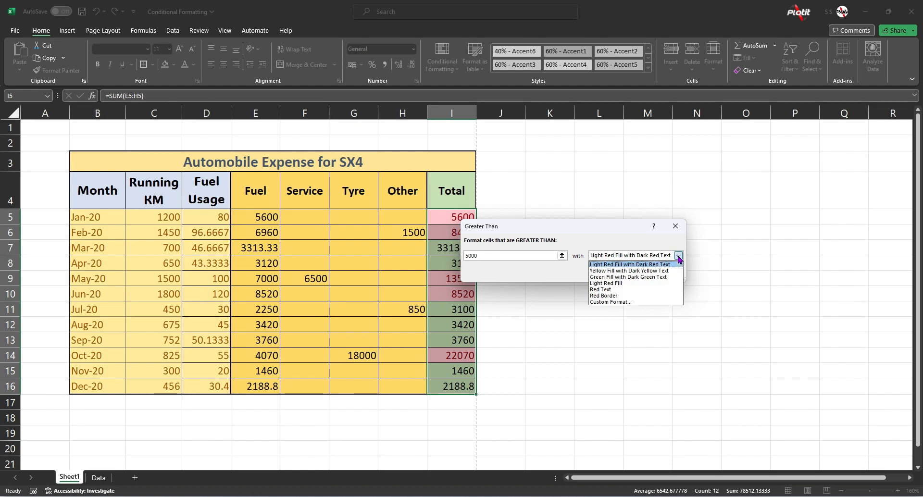
left_click(613, 302)
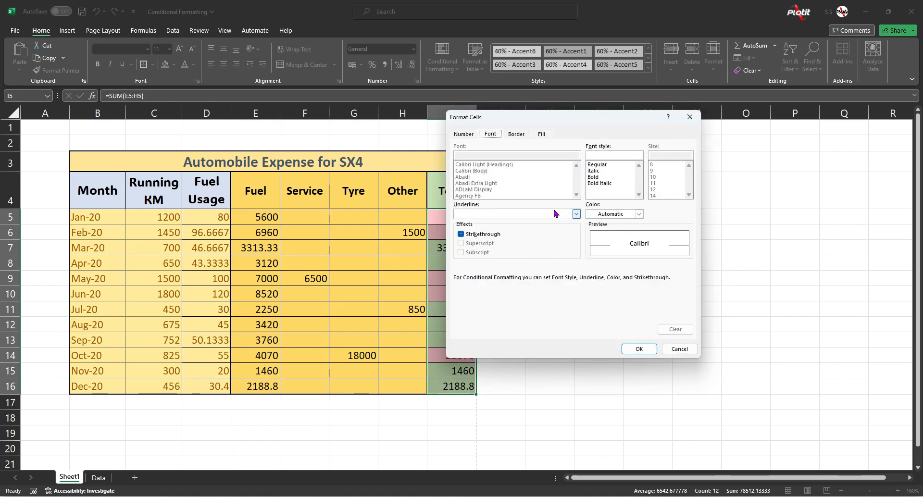
left_click(541, 135)
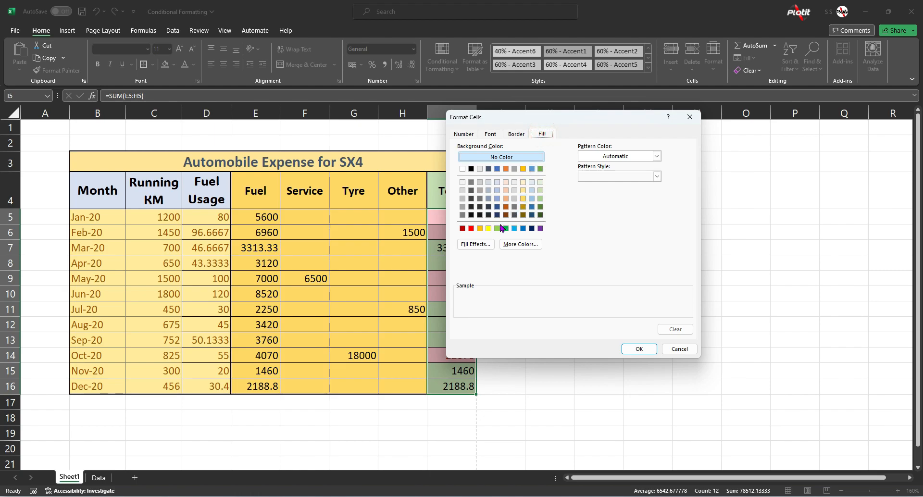
left_click(471, 228)
left_click(639, 349)
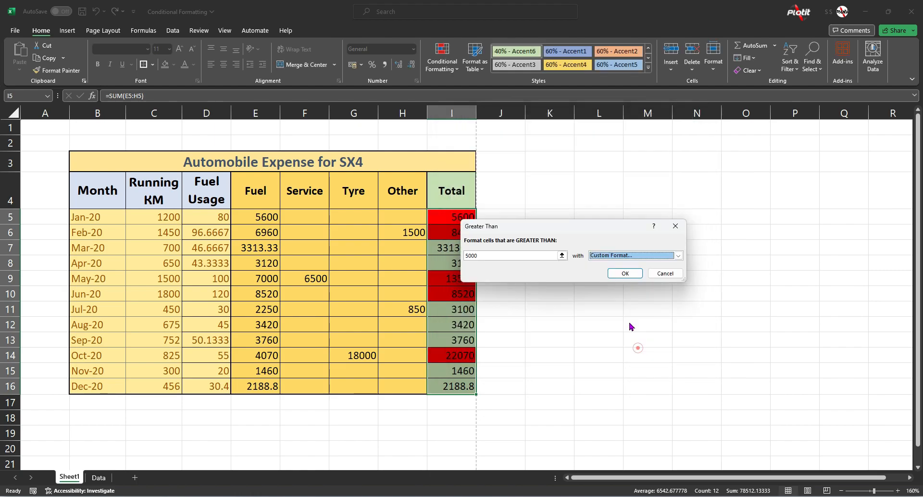
left_click(627, 273)
- Check the Total column's highlighting against the 5000 threshold for individual months
left_click(454, 261)
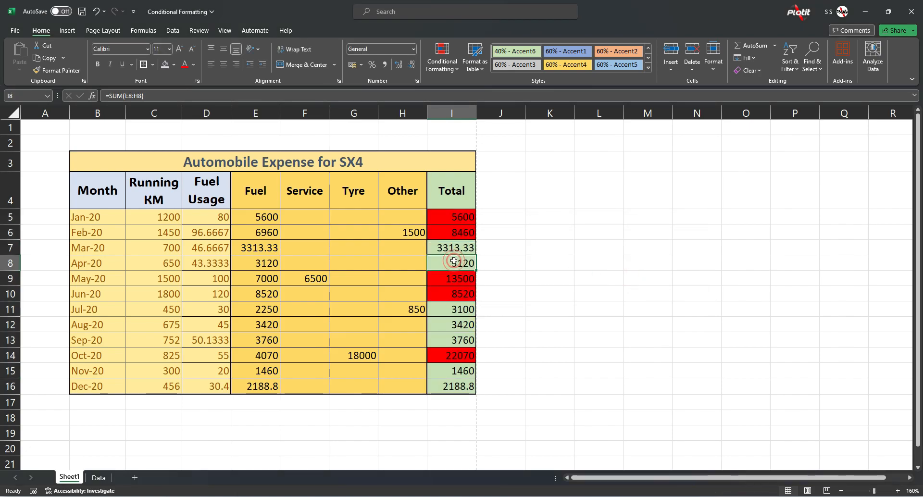
left_click(446, 215)
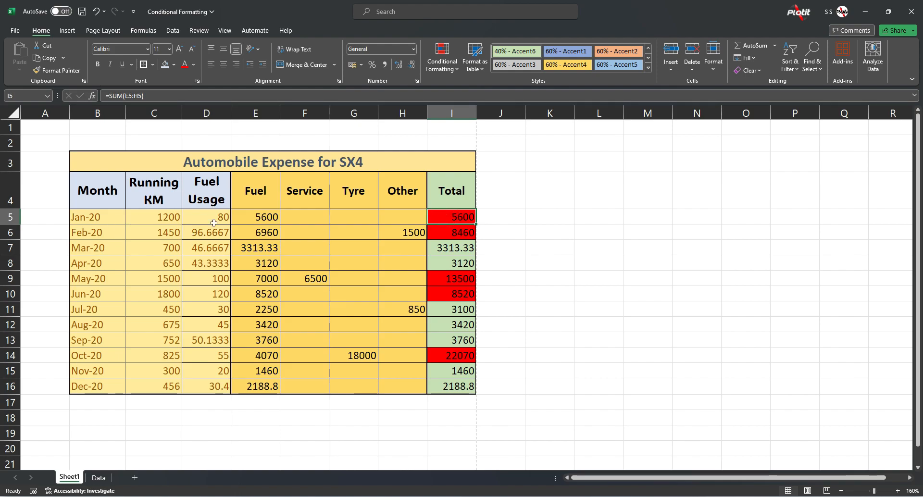
left_click(457, 236)
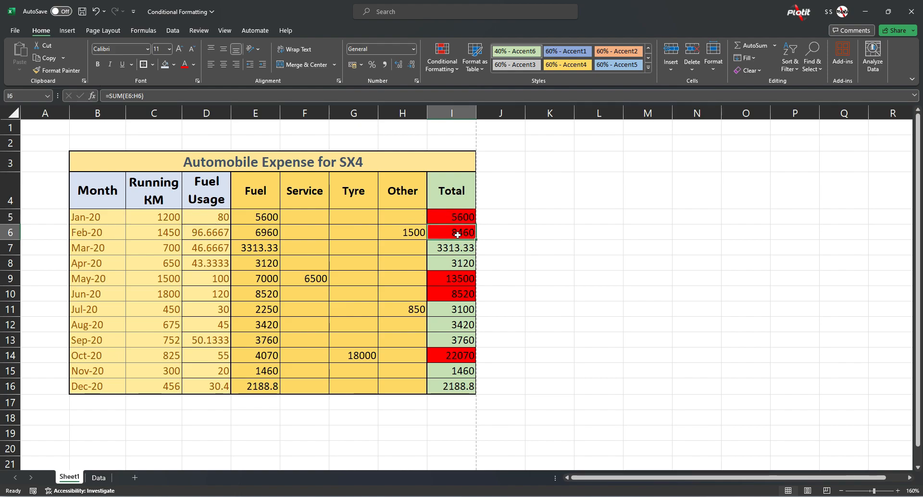
left_click(460, 280)
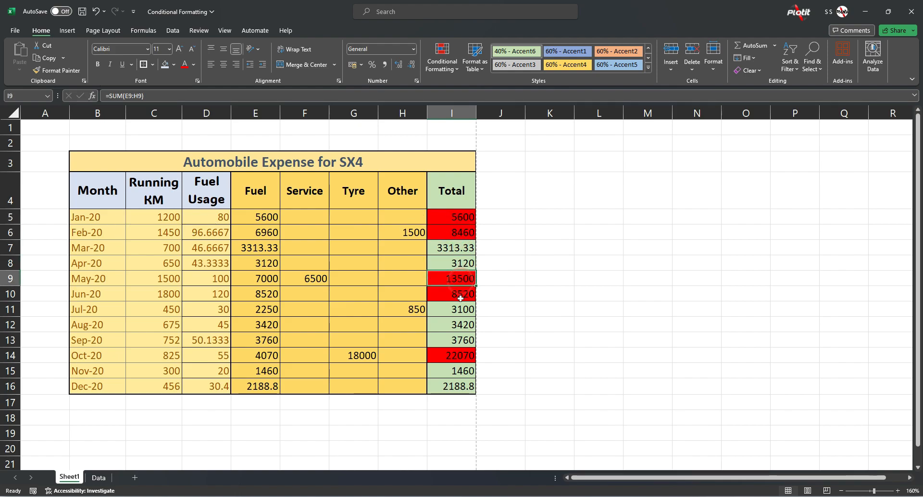
left_click(459, 296)
left_click(455, 360)
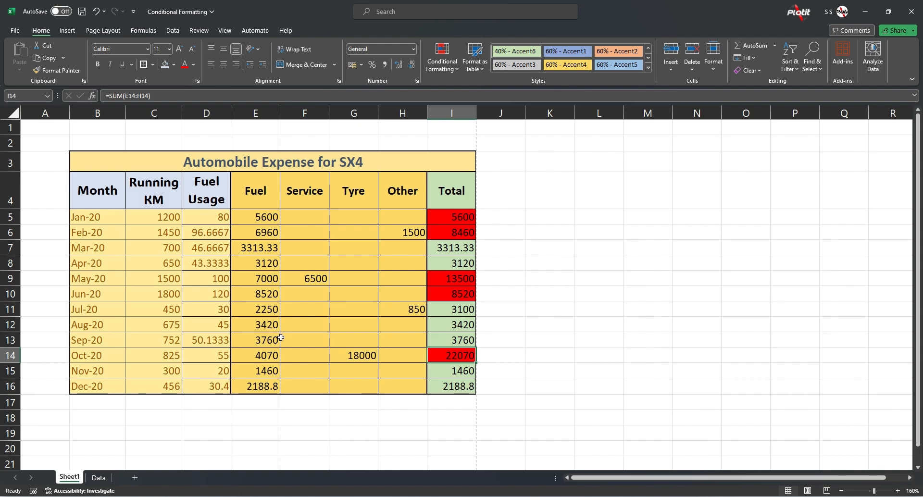
- Start a Less Than highlight rule for the monthly totals in I5:I16 with a threshold of 3000
left_click_drag(438, 217, 441, 383)
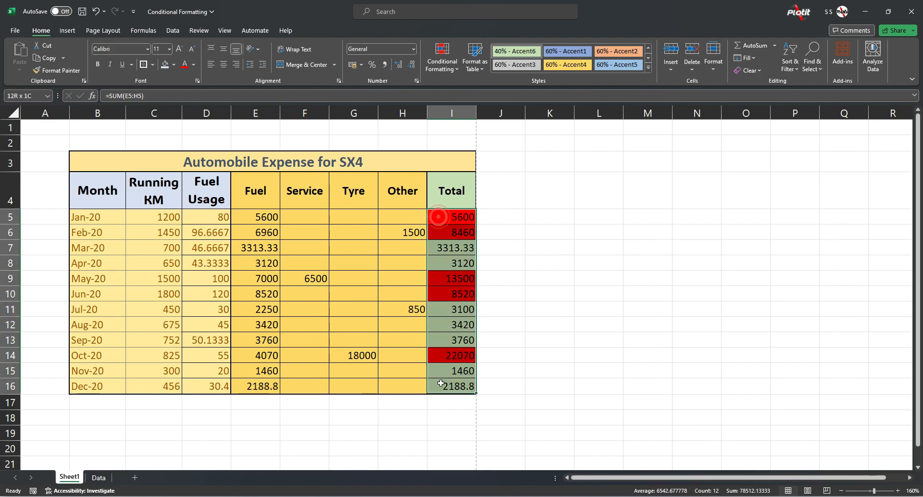
left_click(442, 63)
mouse_move(454, 92)
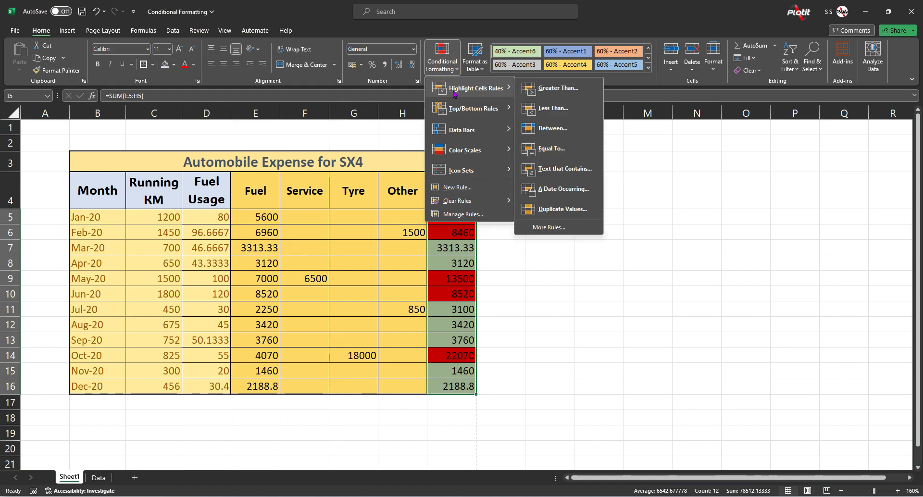
left_click(566, 108)
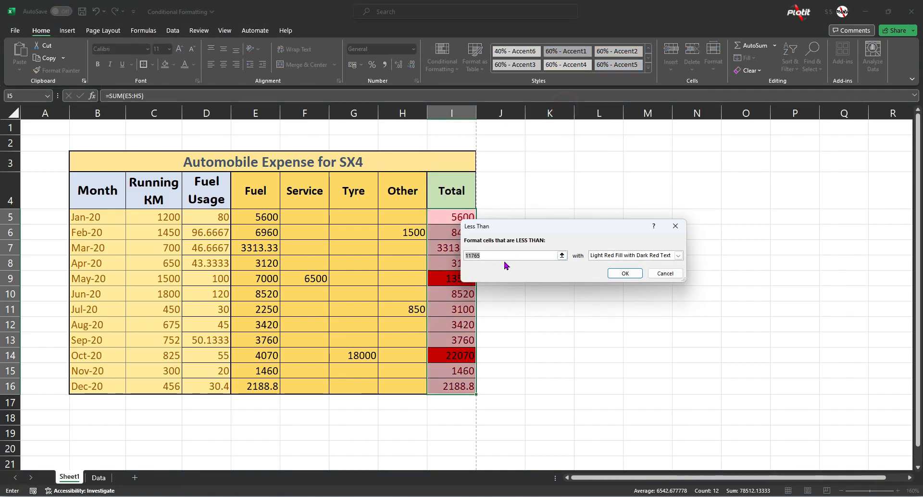
type("3000")
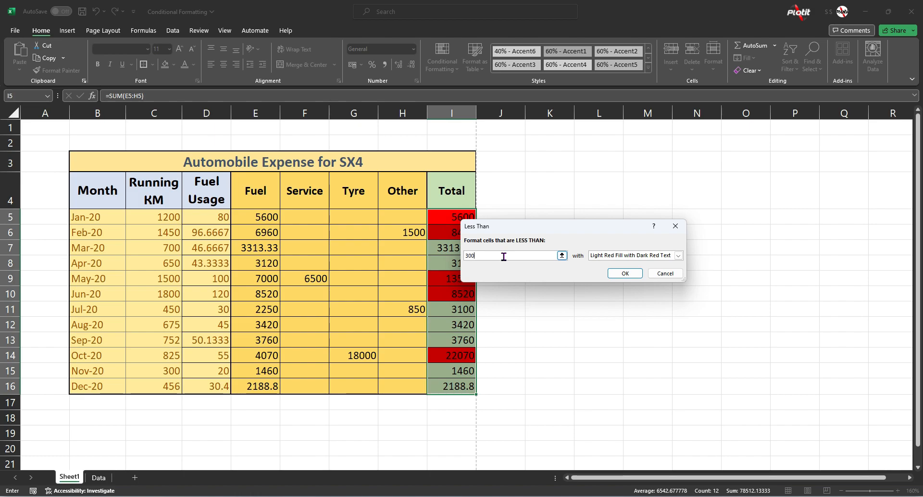
- Give the Less Than 3000 rule a custom format with a light green fill and apply it to the monthly totals
left_click(647, 256)
left_click(629, 277)
left_click(645, 256)
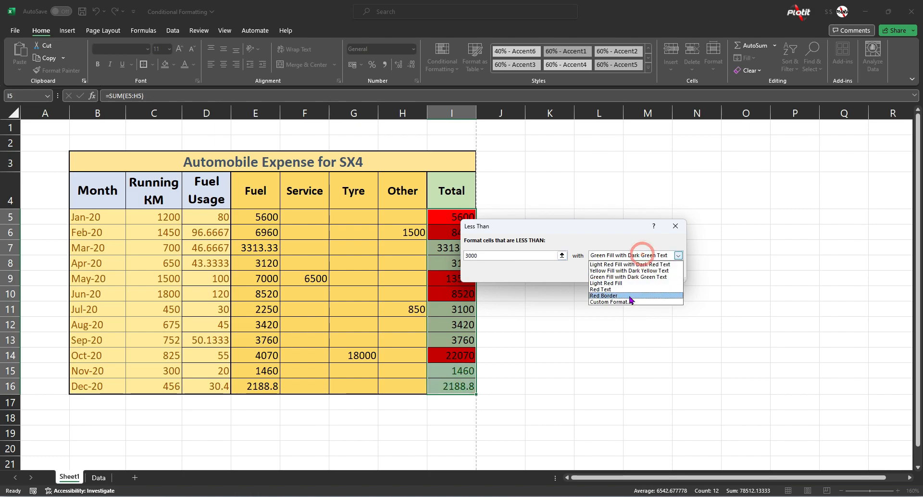
left_click(628, 302)
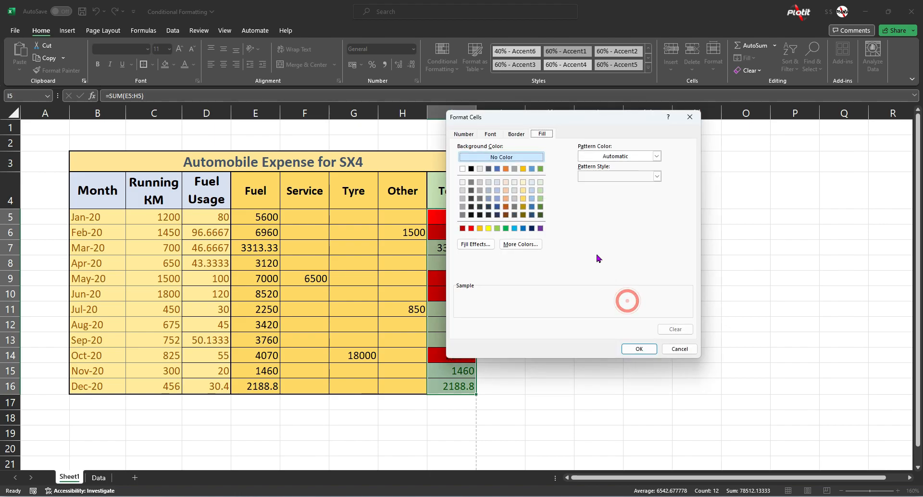
left_click(497, 229)
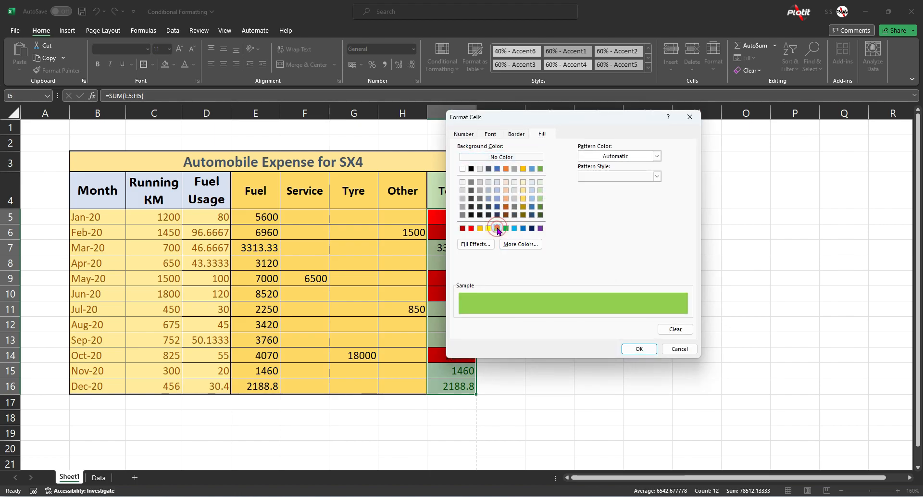
left_click(639, 349)
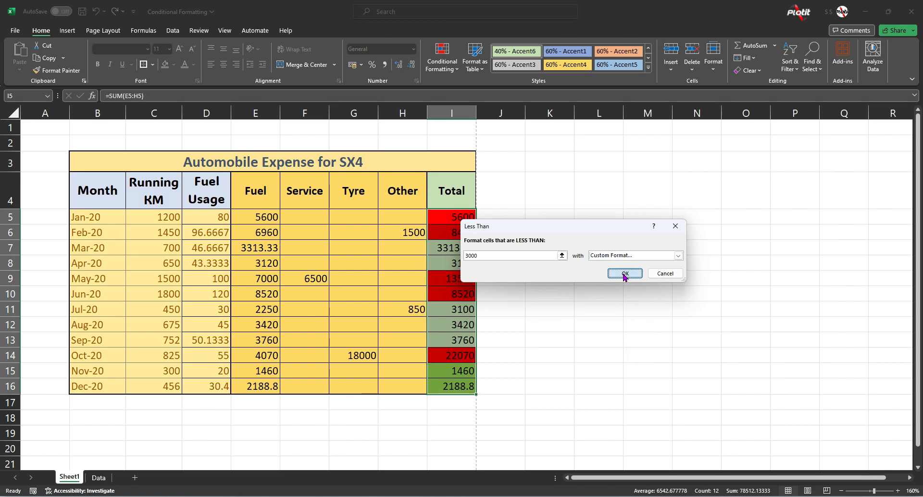
left_click(623, 272)
left_click(520, 319)
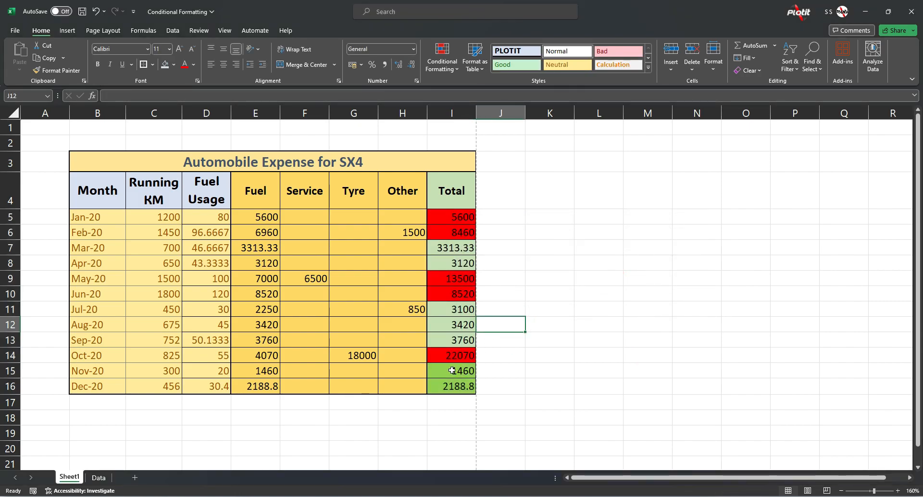
- Check the Total column's highlighting against the 3000 threshold for November and December
left_click(461, 373)
left_click(453, 387)
left_click(451, 373)
left_click(451, 384)
left_click(451, 373)
left_click(447, 385)
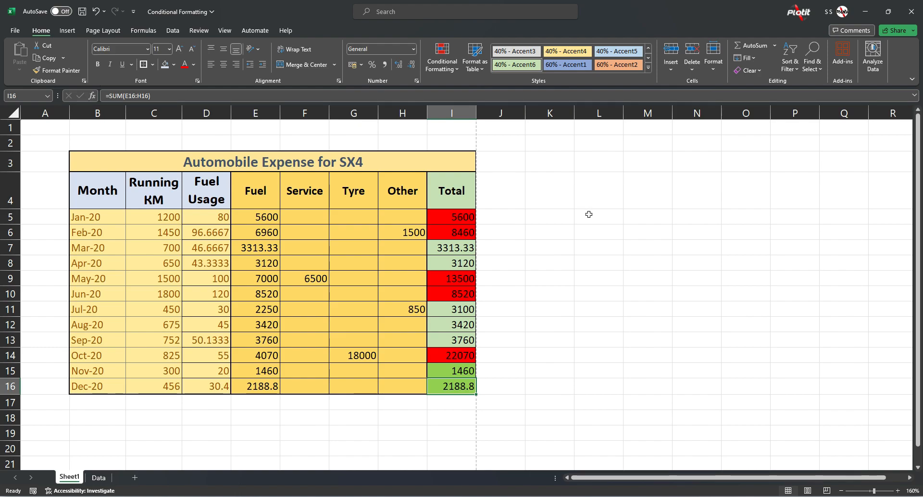
- Open the Conditional Formatting Rules Manager for the December total and examine the less-than-3000 and greater-than-5000 rules
left_click(458, 70)
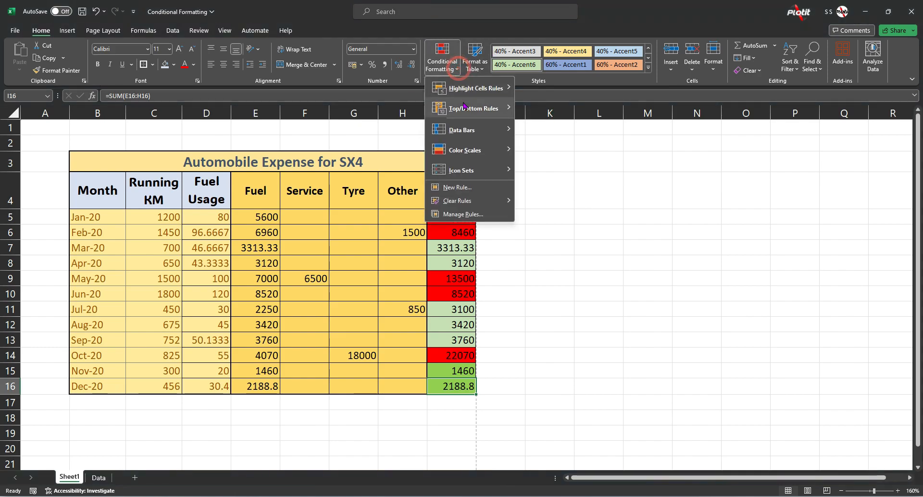
mouse_move(472, 88)
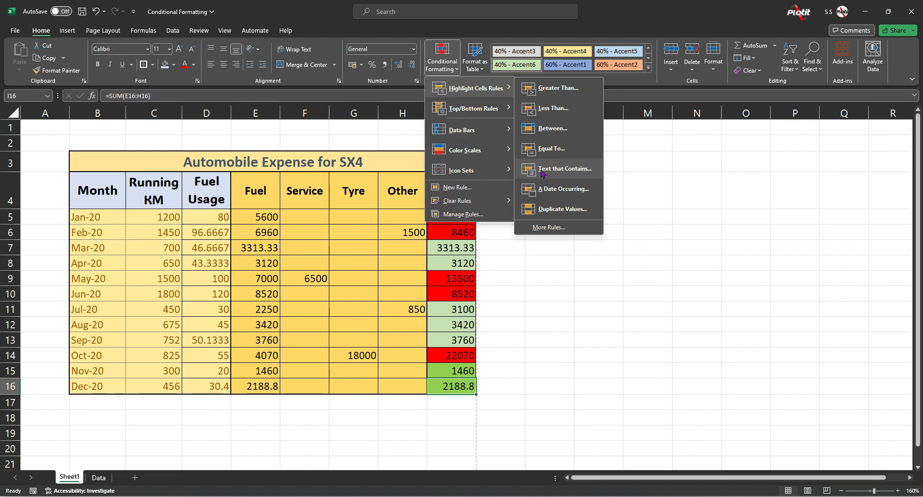
left_click(451, 219)
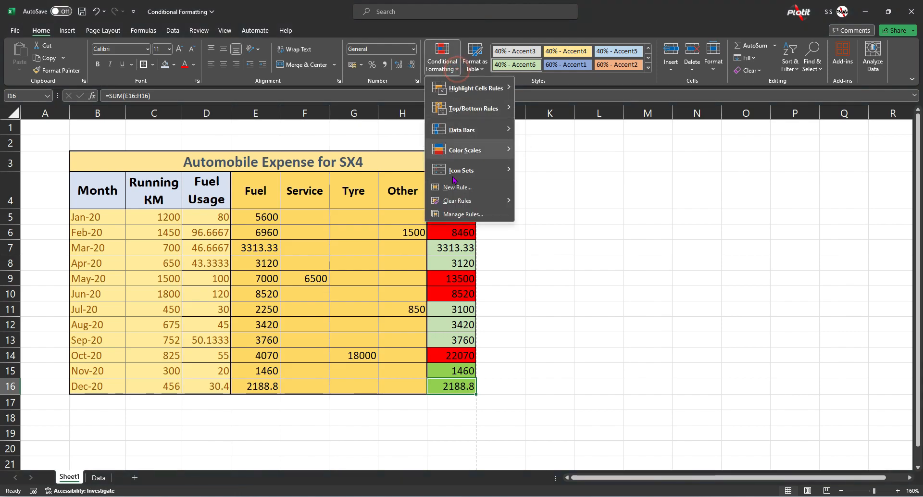
left_click(452, 214)
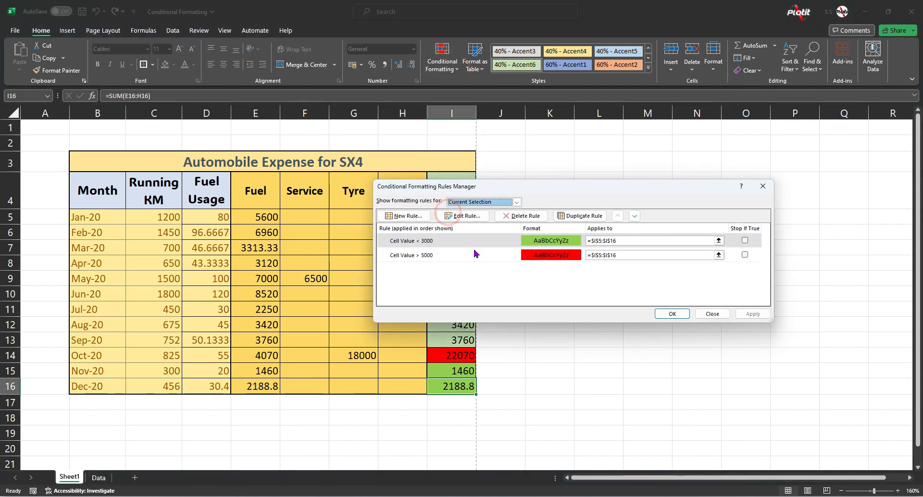
left_click(436, 243)
left_click(432, 255)
left_click(434, 241)
left_click(431, 255)
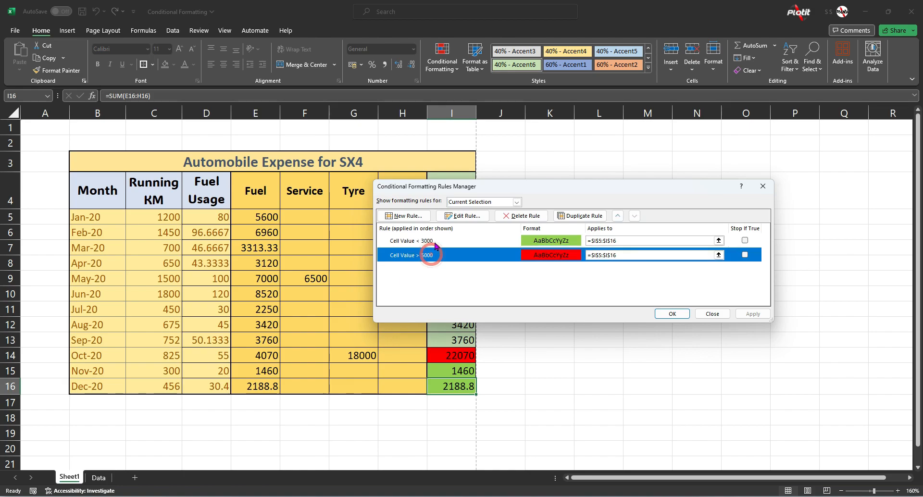
- Open the Cell Value < 3000 rule for editing to examine its condition and format, and close it without changes
left_click(435, 241)
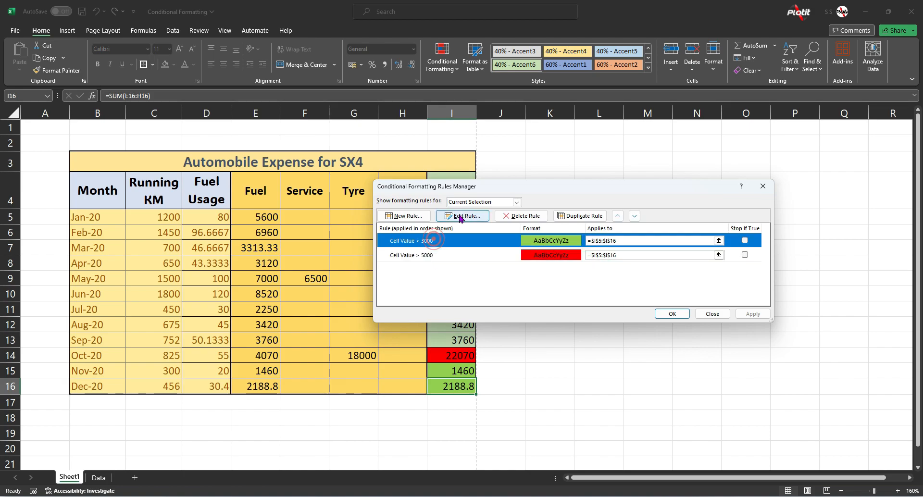
left_click(471, 217)
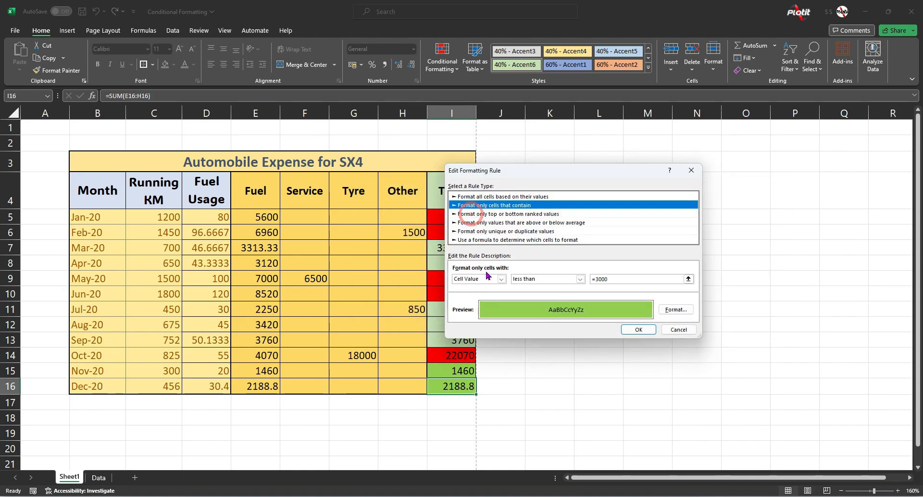
left_click(680, 329)
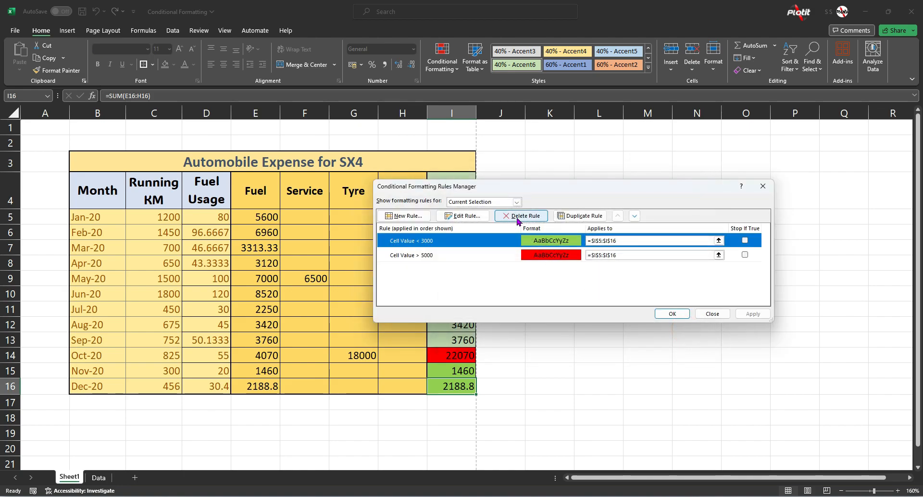
- Delete the Cell Value < 3000 rule from the Total column and apply the change
left_click(518, 220)
left_click(672, 313)
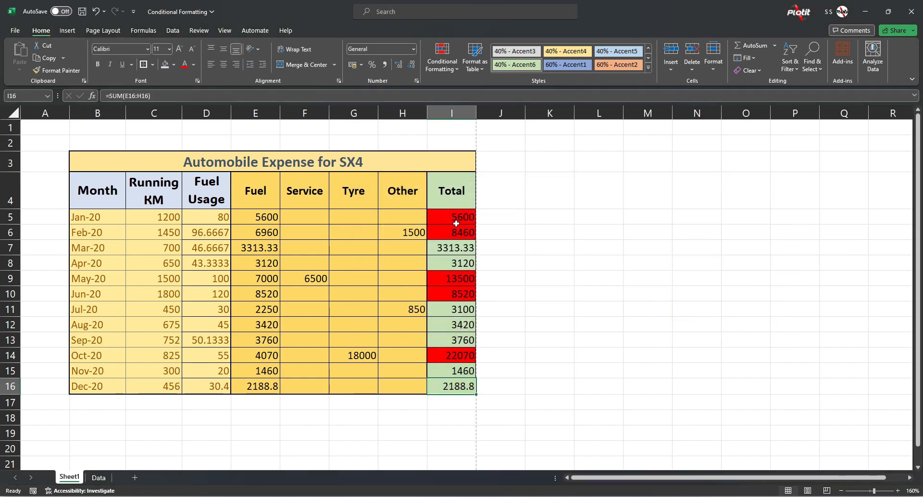